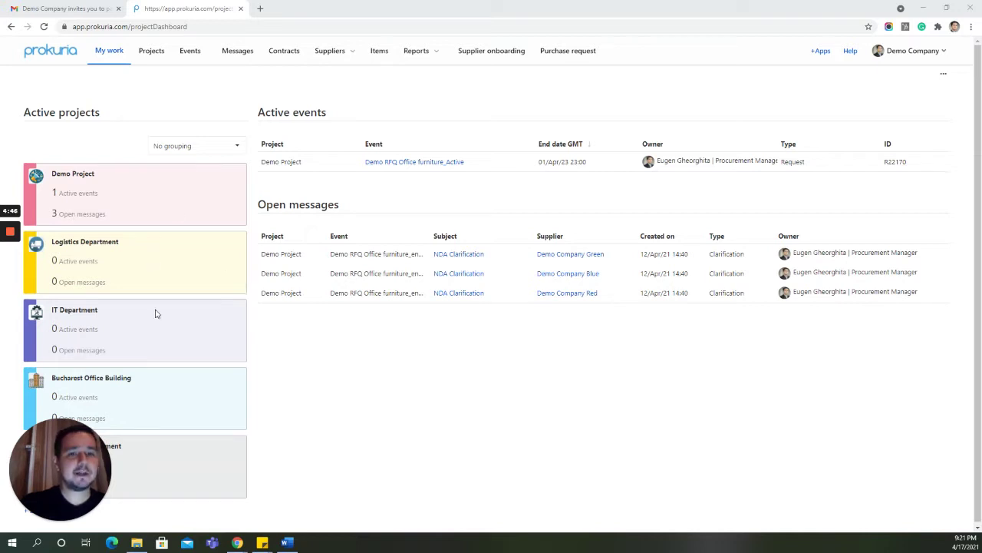
- Open Demo Project and add a new request event to it
left_click(160, 195)
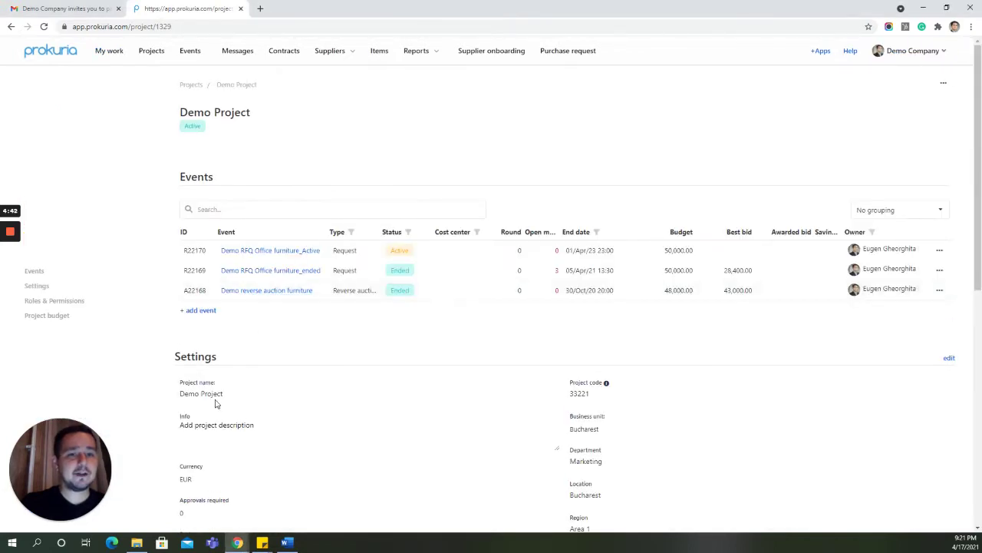
left_click(198, 311)
left_click(206, 390)
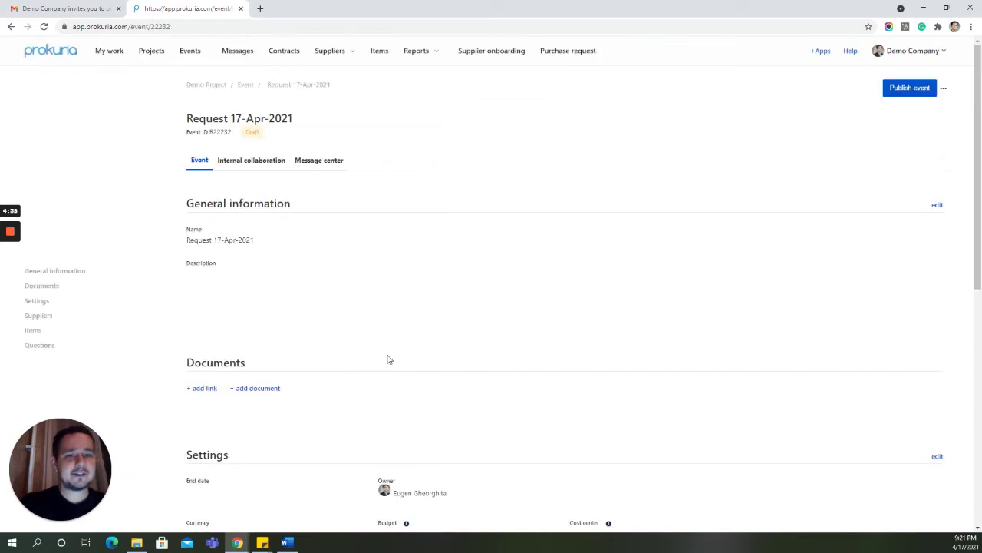
- Edit the event's general information and set its name to "Demo Furniture Request"
left_click(937, 206)
left_click_drag(277, 242, 139, 237)
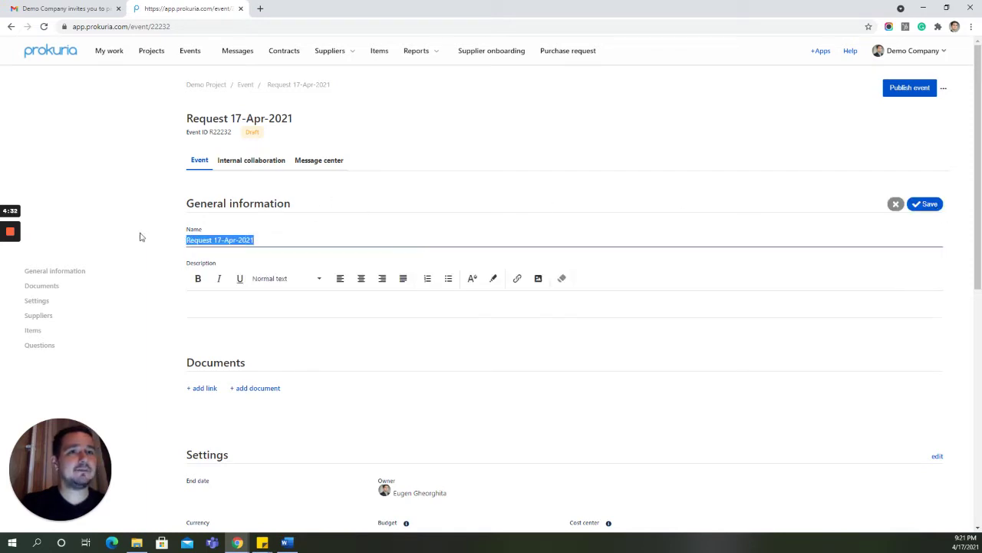
type("Demo")
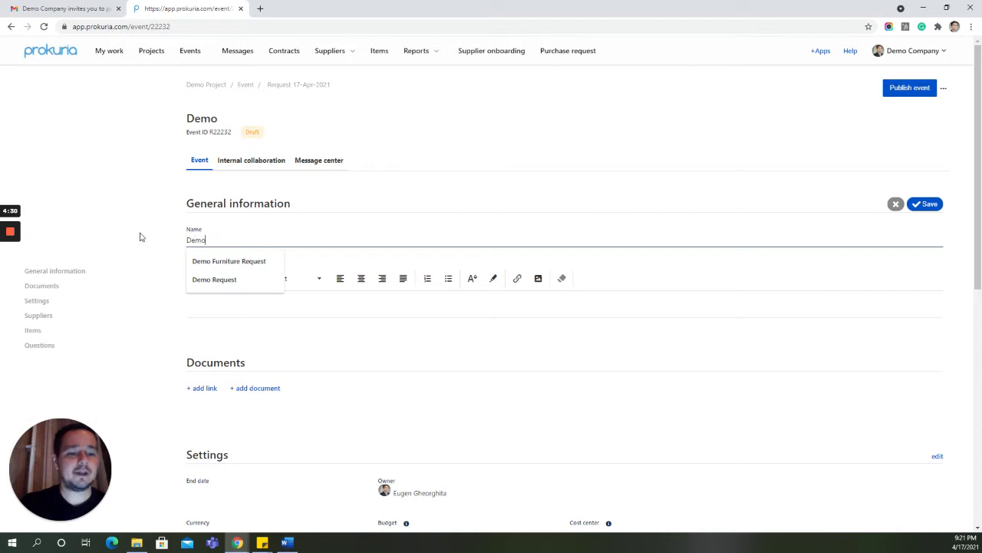
key("Down")
key("Return")
key("Tab")
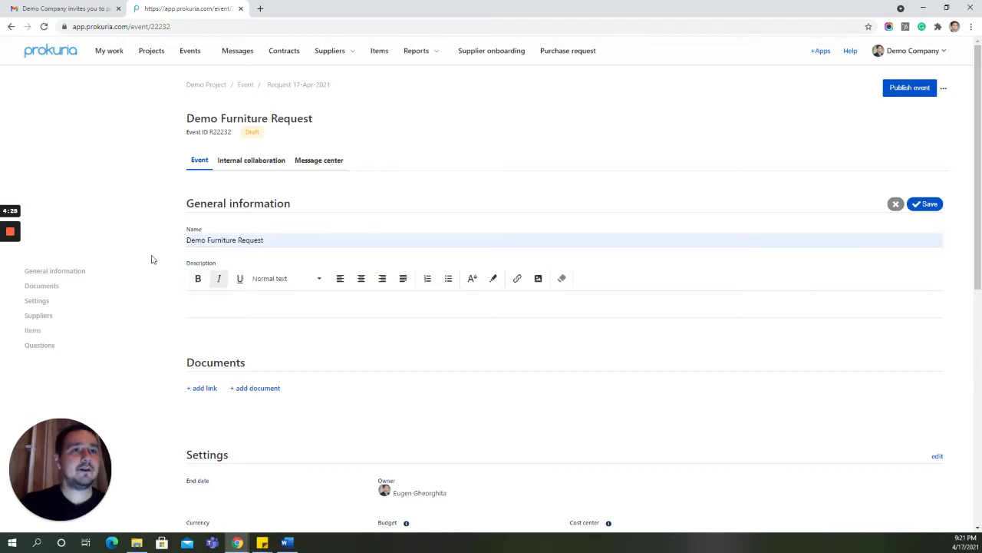
- Enter the description "This is the description of the demo RFQ. All details related to the RFQ go here." and save the general information
left_click(216, 309)
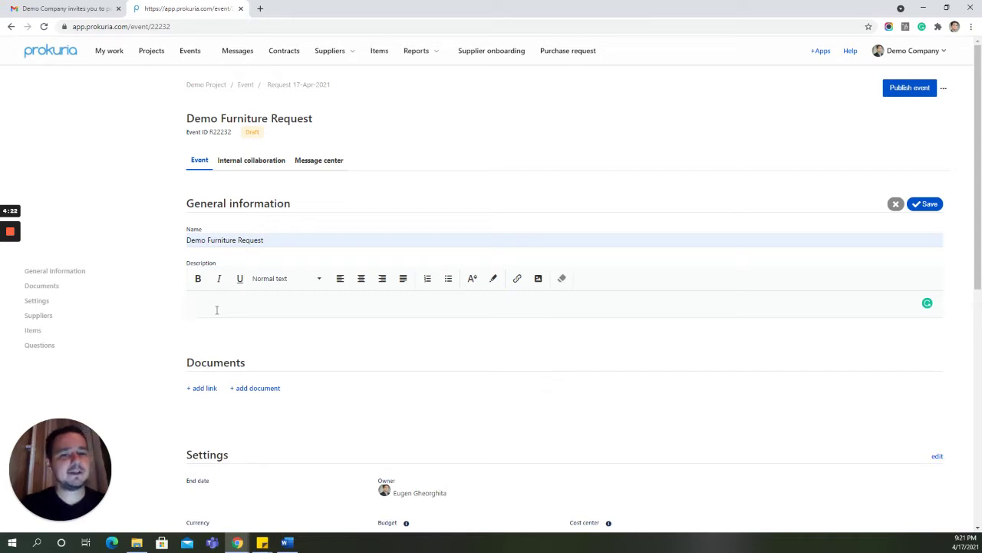
type("This is the description of the demo RFQ. All details related to the RFQ go here.")
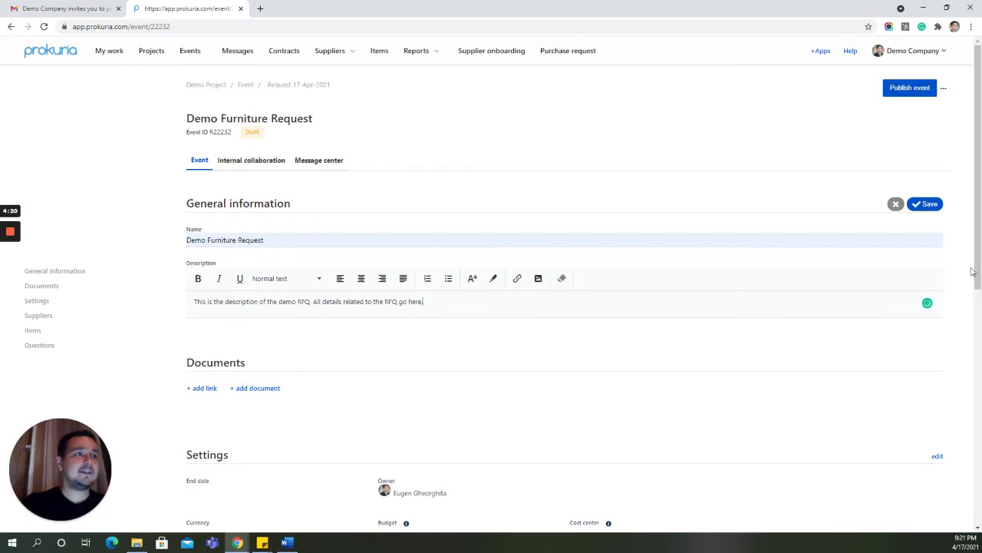
left_click(927, 205)
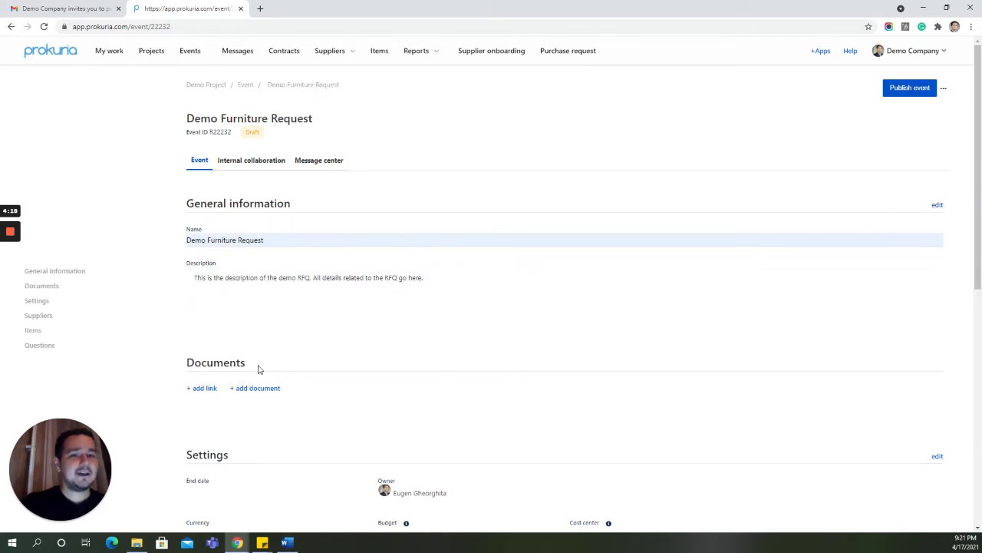
- Attach Tech Specs.pdf from the Demo info folder to the event's documents
scroll(259, 369, "down", 2)
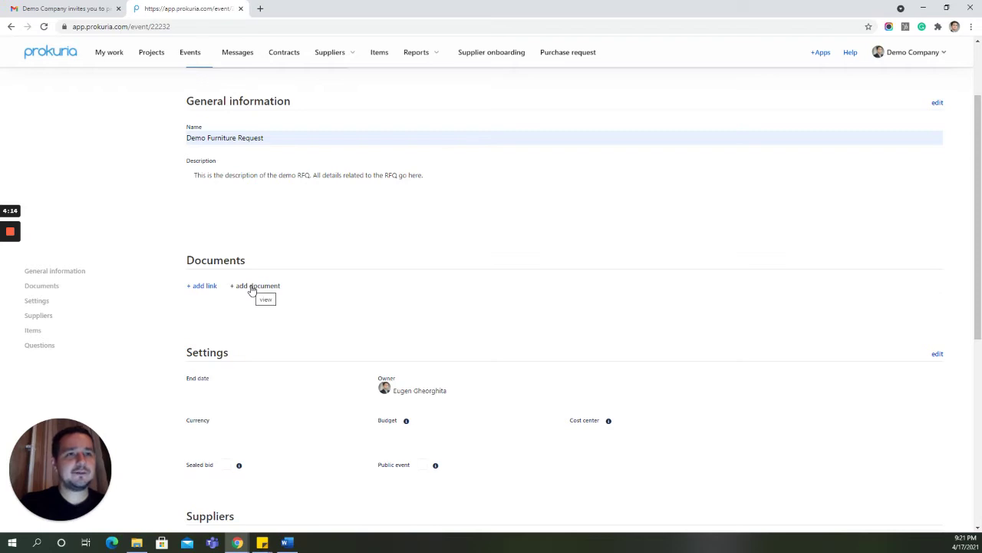
left_click(252, 288)
left_click(438, 120)
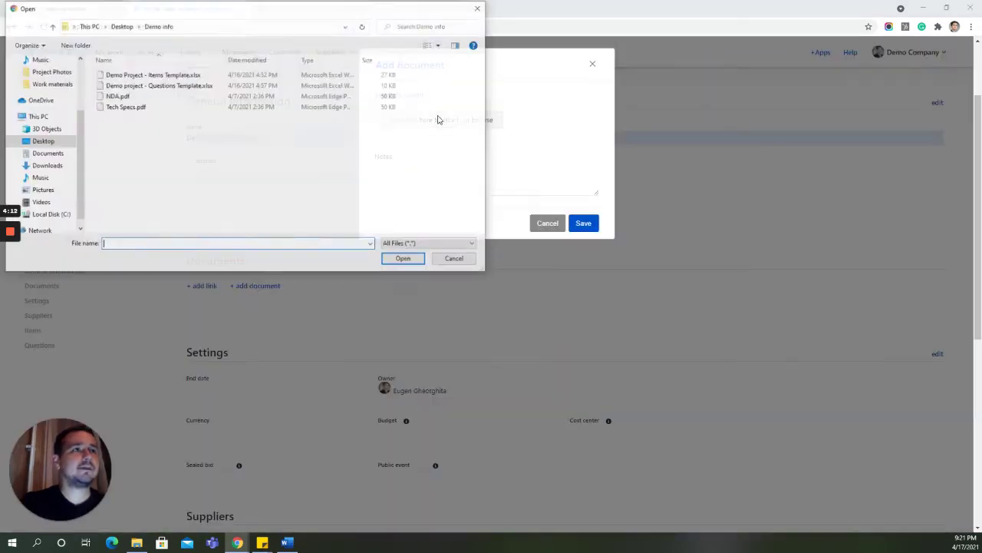
double_click(132, 107)
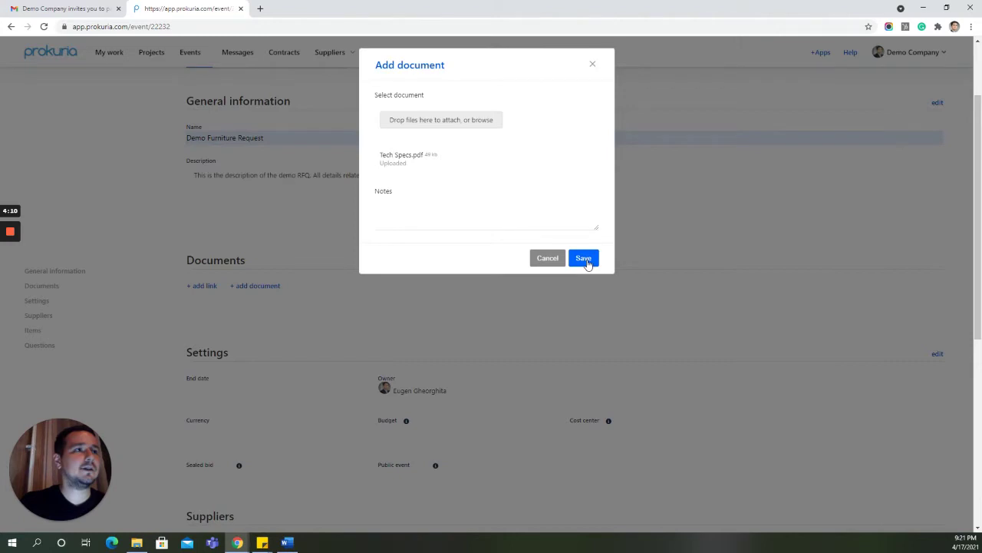
left_click(583, 259)
- Attach NDA.pdf from the Demo info folder as a second event document
left_click(252, 308)
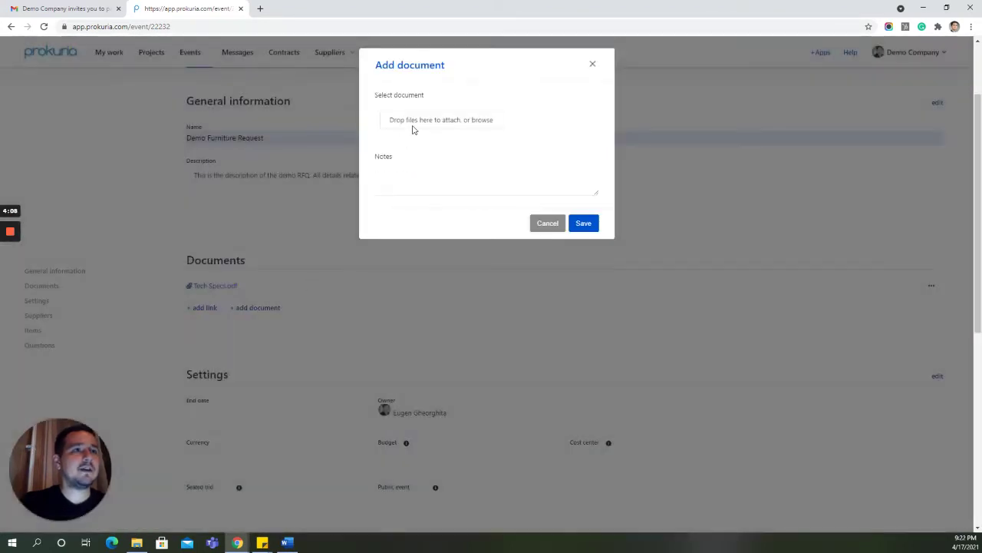
left_click(422, 120)
left_click(127, 97)
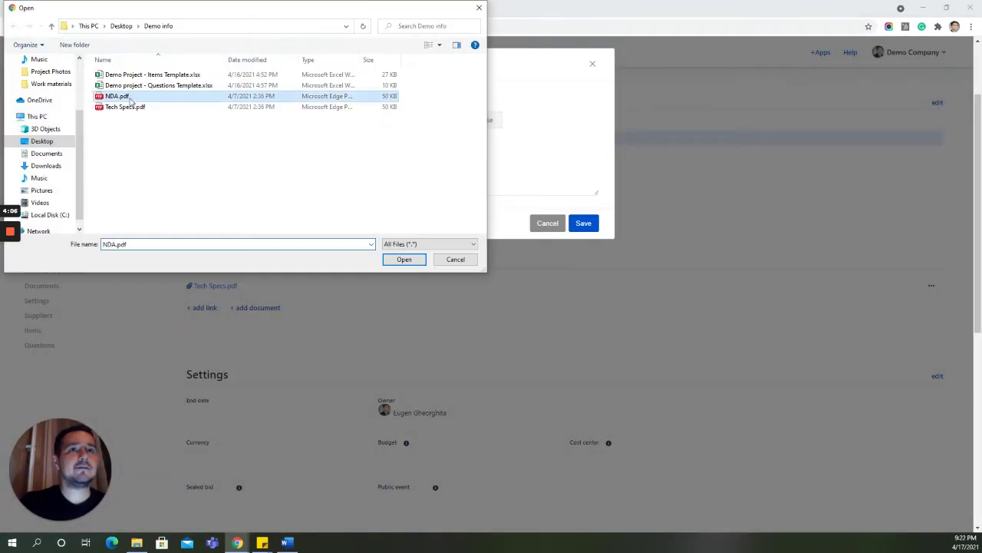
double_click(123, 96)
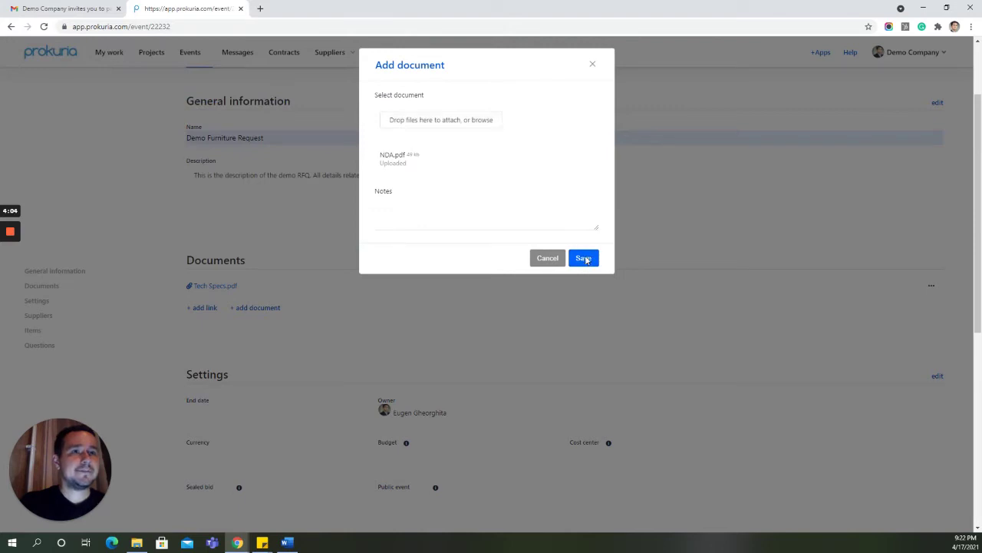
left_click(583, 259)
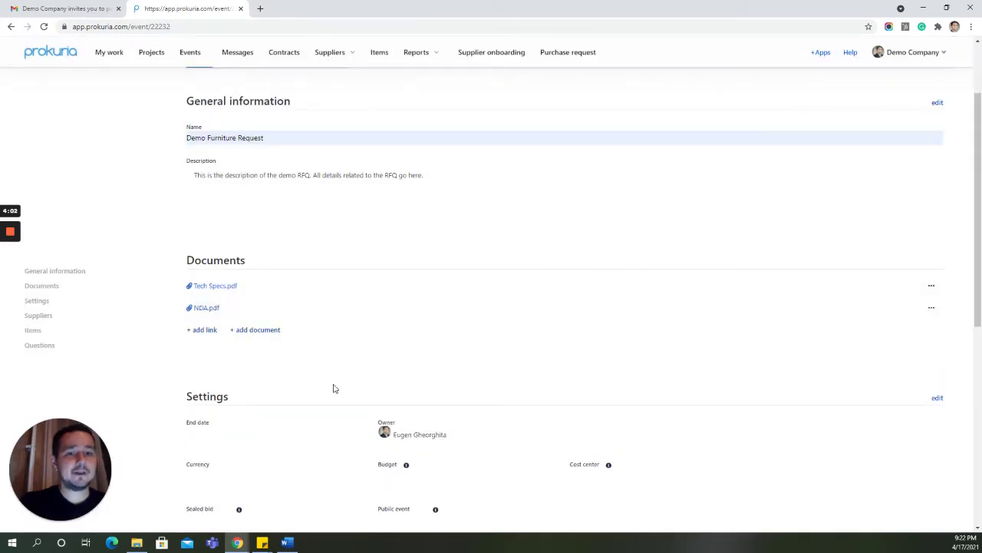
- Edit the event settings and set the end date to 24/Apr/21 21:22
scroll(333, 389, "down", 1)
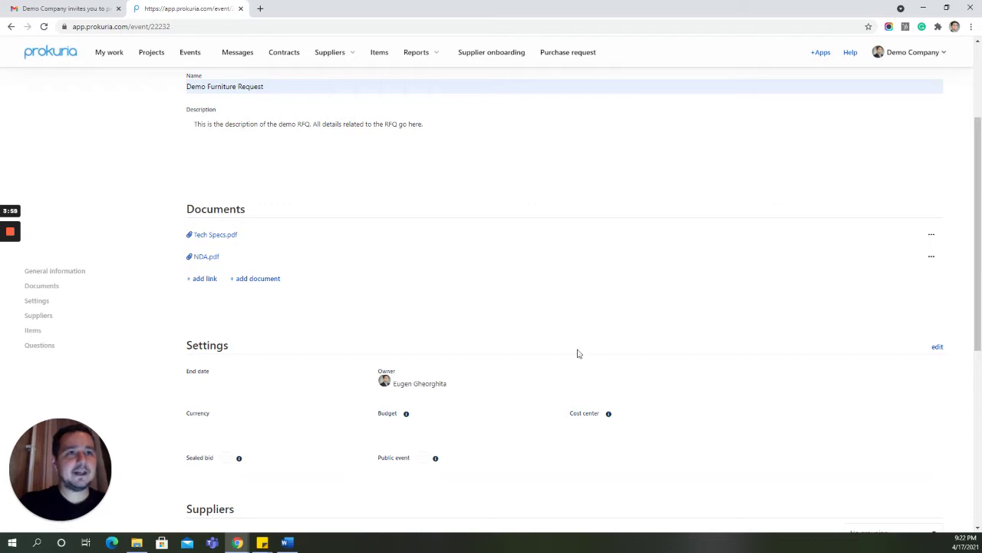
left_click(936, 348)
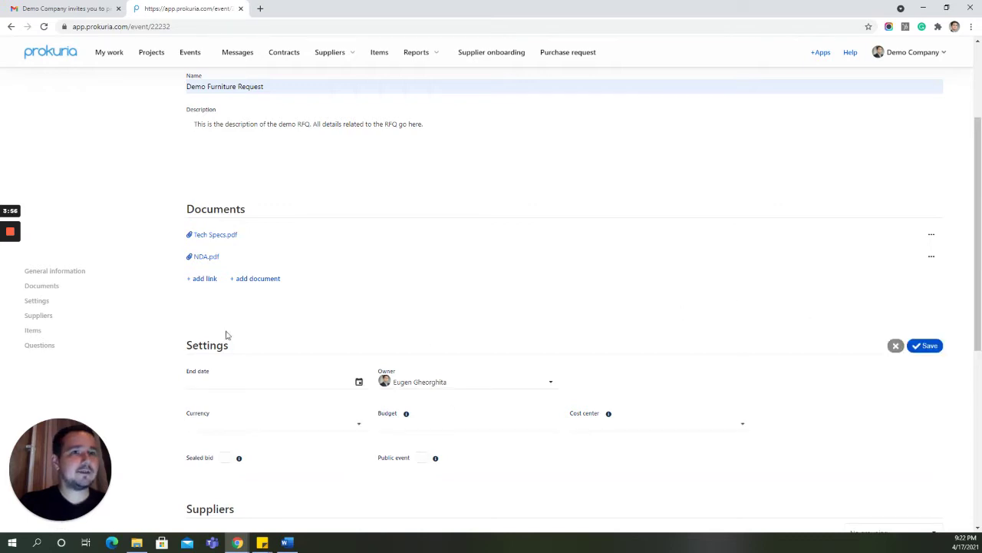
left_click(358, 382)
left_click(335, 289)
left_click(376, 360)
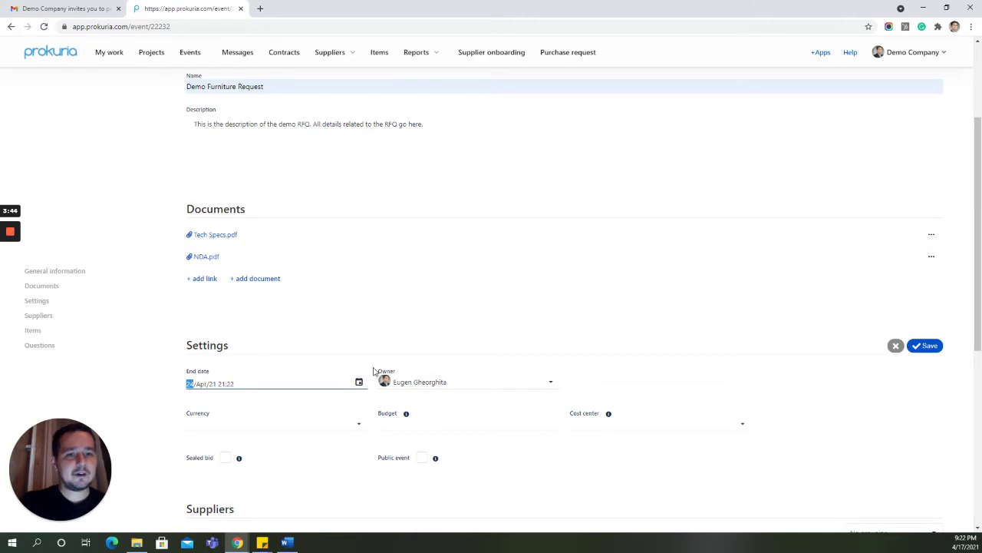
- Set the event currency to EUR and save the settings
left_click(248, 425)
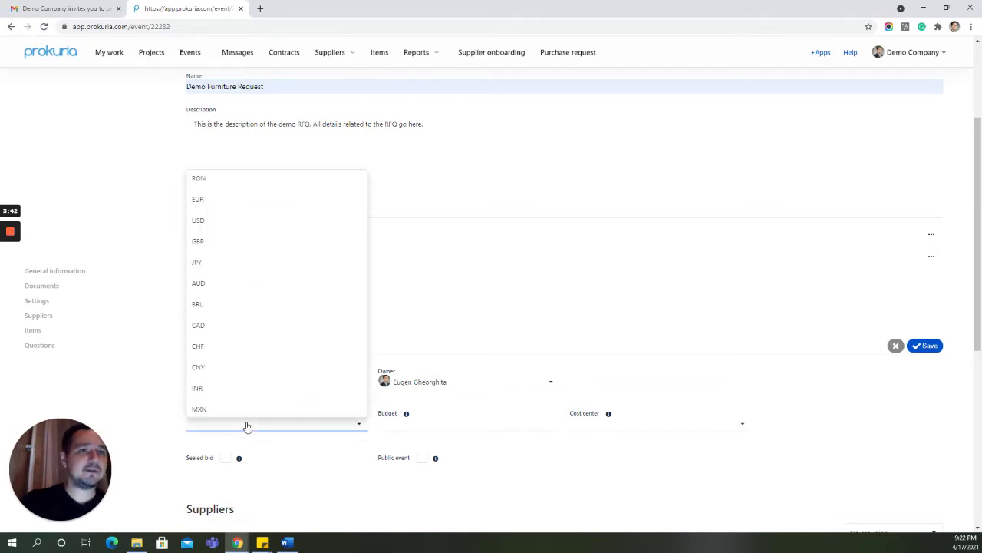
left_click(213, 200)
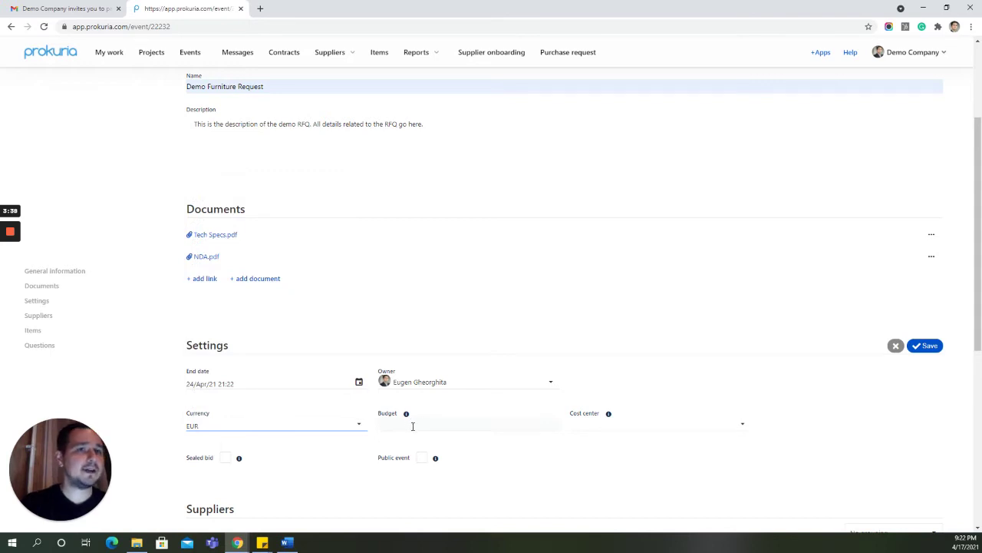
left_click(436, 460)
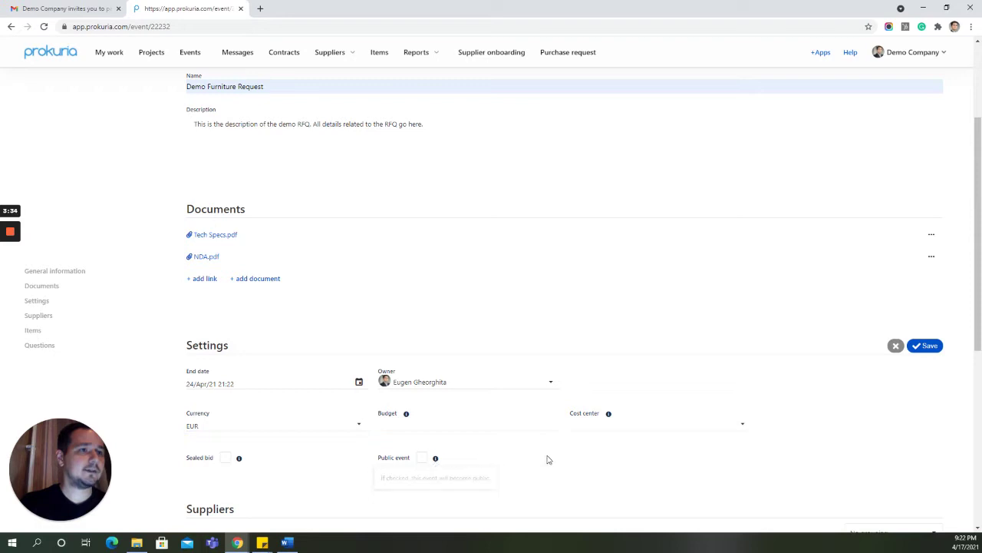
left_click(927, 345)
- Filter the supplier list by the Furniture category and add all matching suppliers to the event
scroll(486, 311, "down", 3)
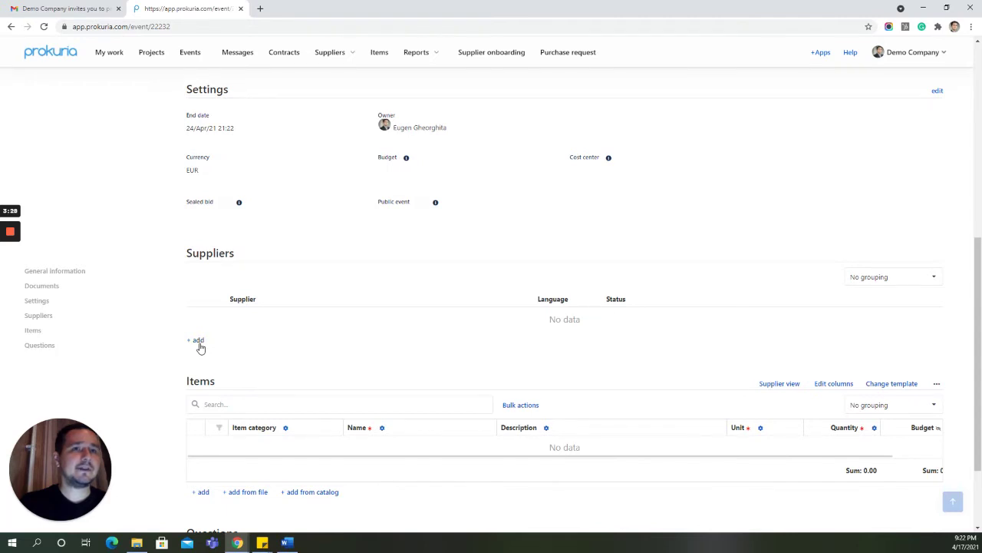
left_click(198, 340)
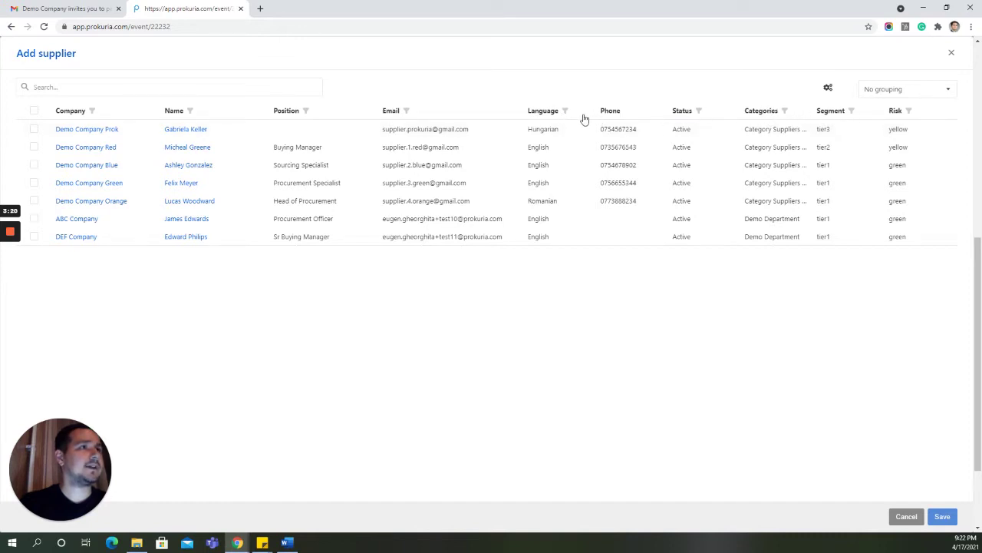
left_click(785, 113)
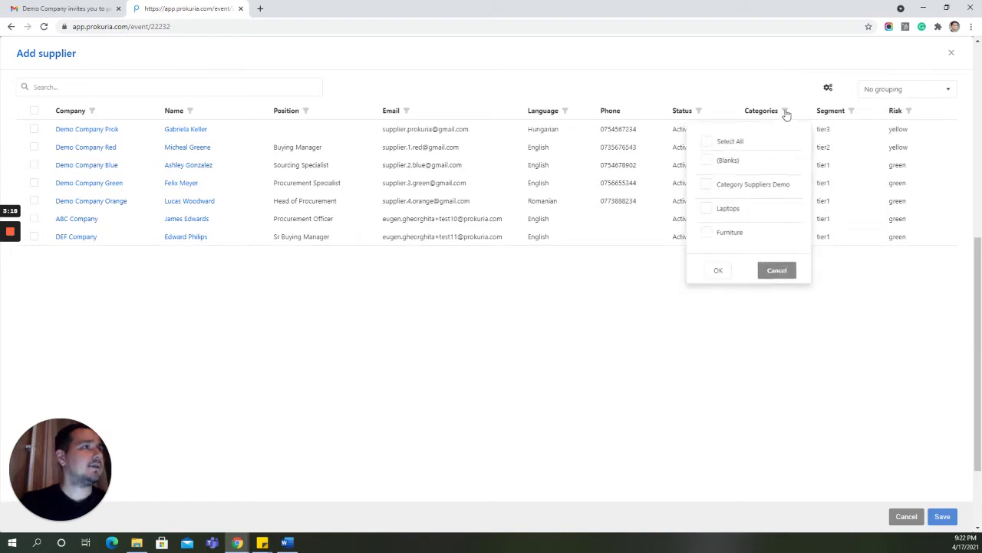
left_click(706, 232)
left_click(718, 272)
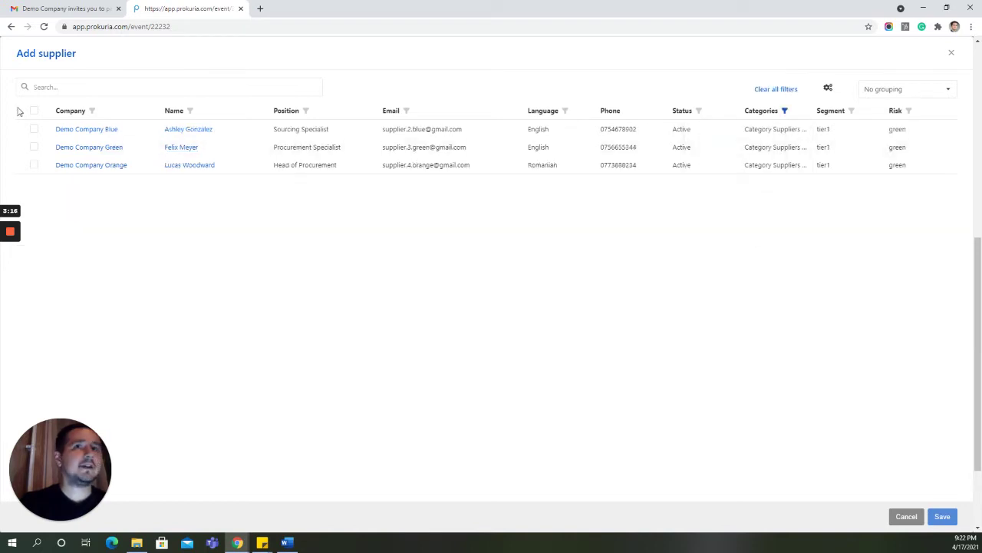
left_click(34, 110)
left_click(942, 516)
scroll(449, 362, "down", 2)
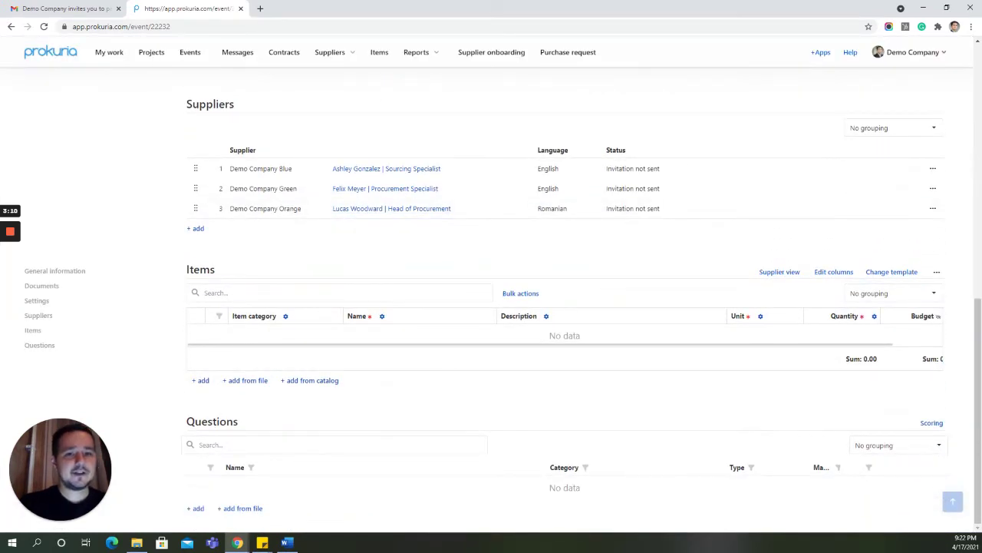
left_click(201, 381)
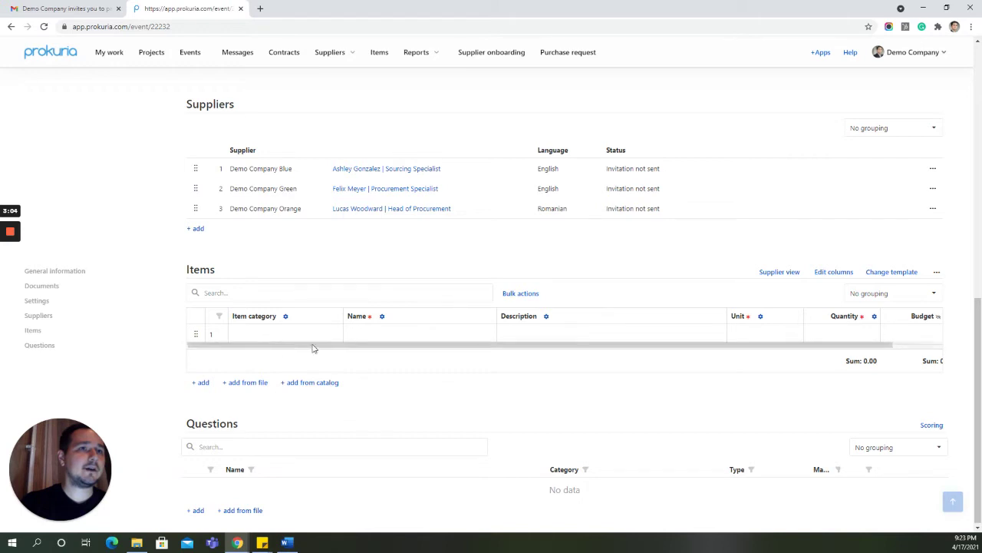
left_click_drag(281, 347, 981, 367)
left_click(932, 333)
left_click(899, 357)
left_click(931, 327)
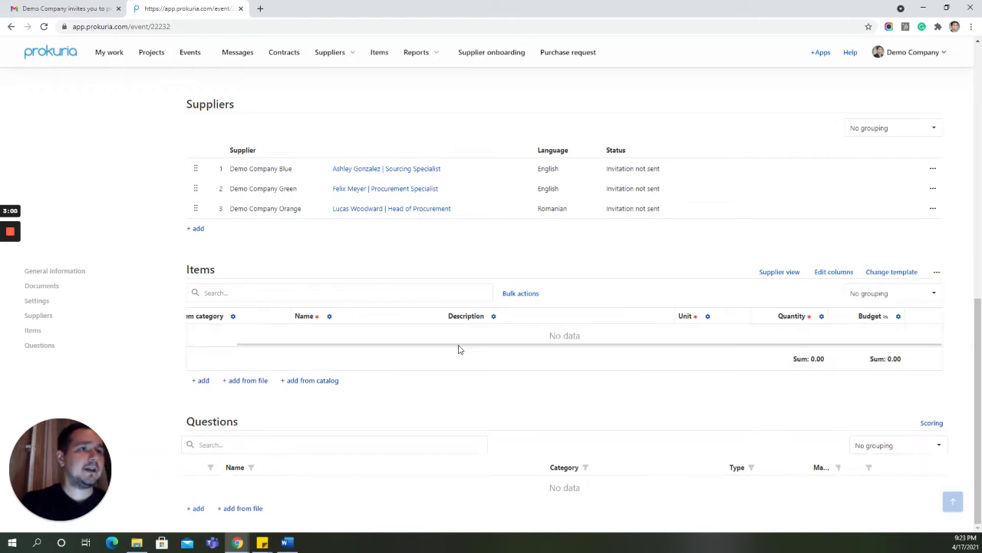
- Import the event's items from the file Demo Project - Items Template.xlsx
left_click(238, 379)
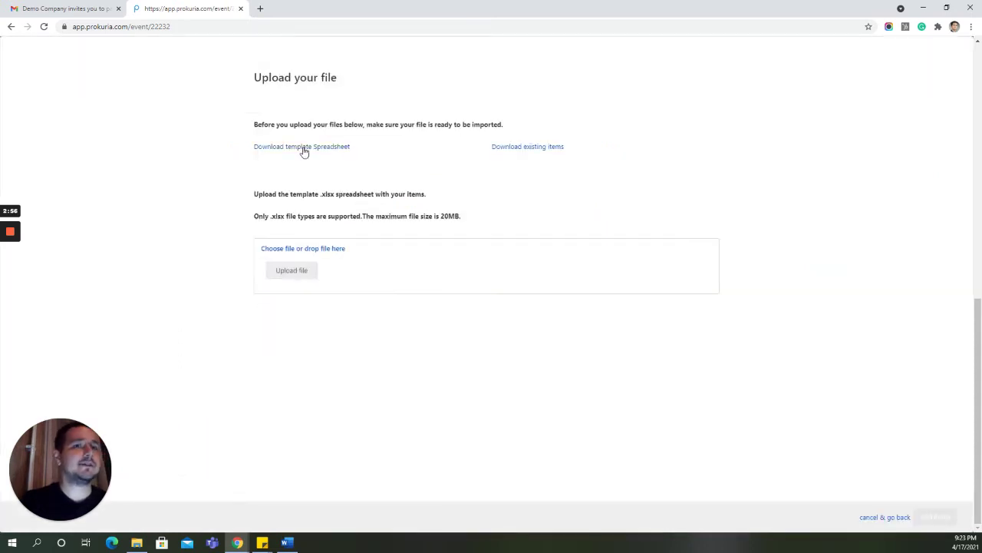
left_click(296, 279)
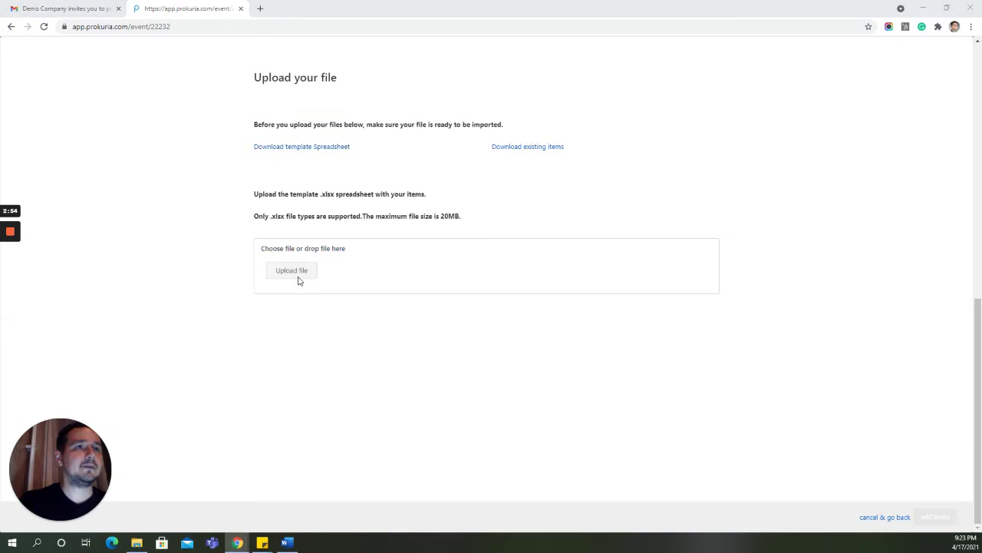
double_click(161, 78)
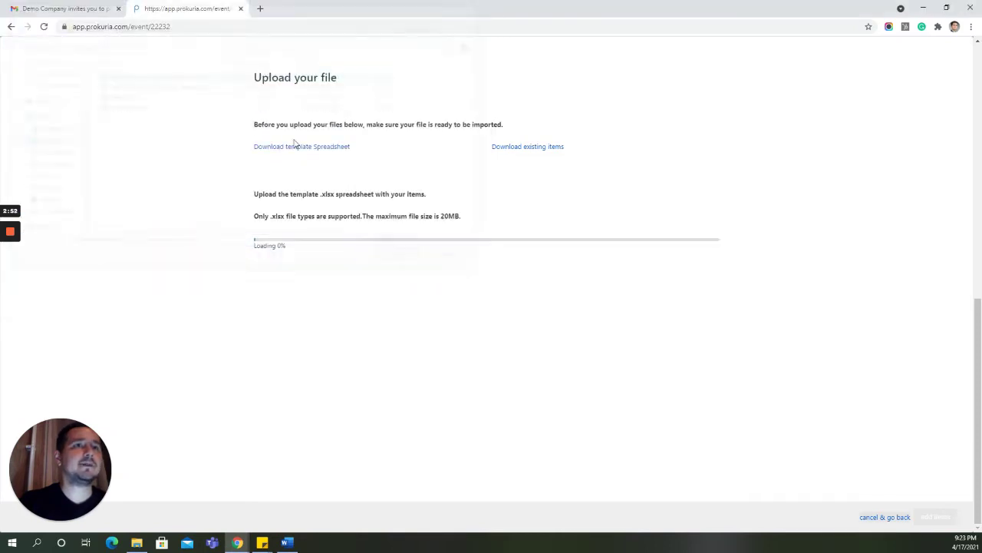
left_click(934, 517)
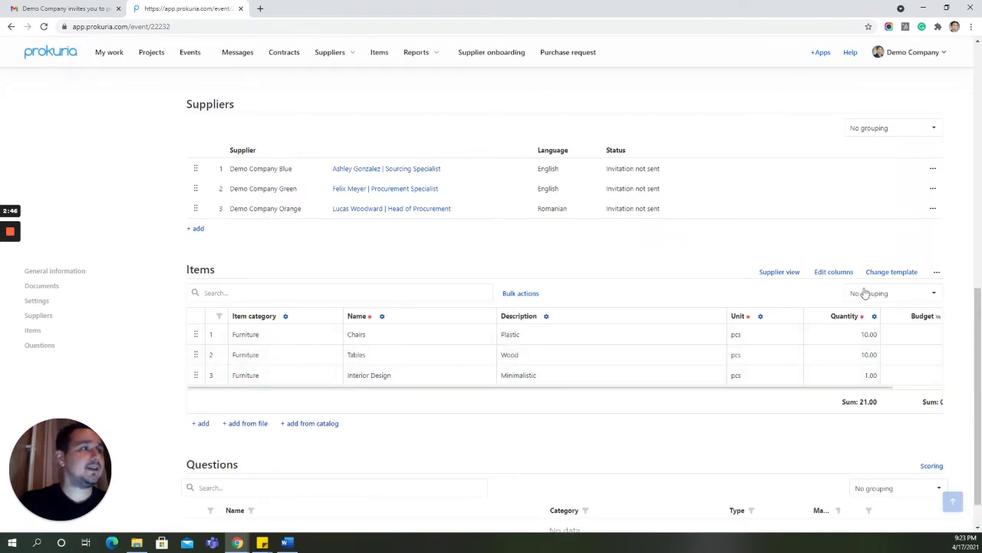
- Review the items templates available for the event and save the items list with the Default items template
left_click_drag(403, 390, 476, 377)
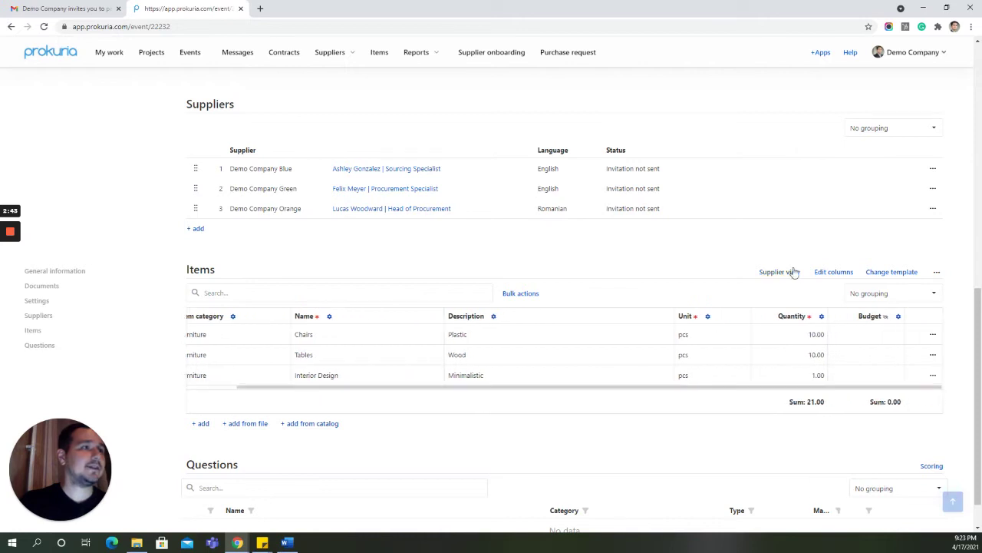
left_click(891, 275)
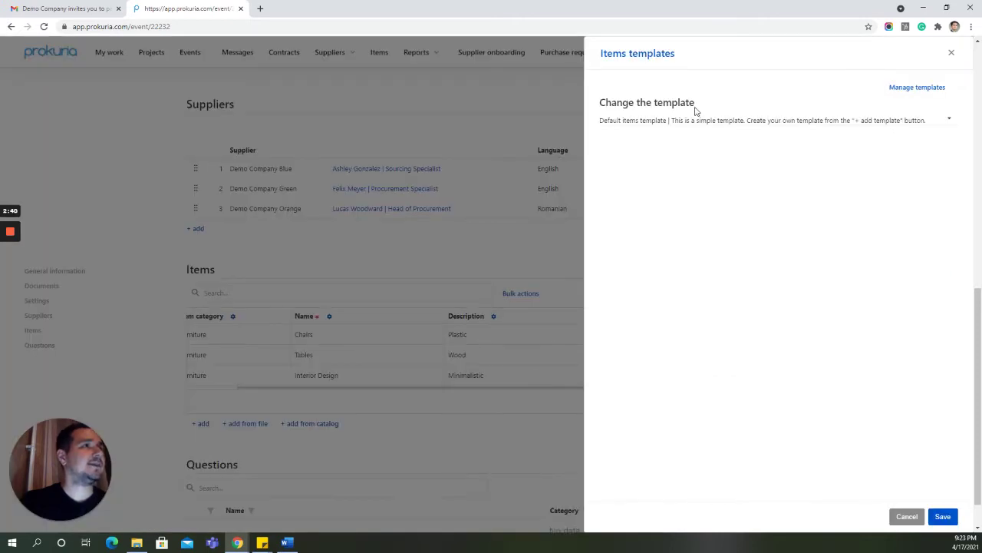
left_click(858, 123)
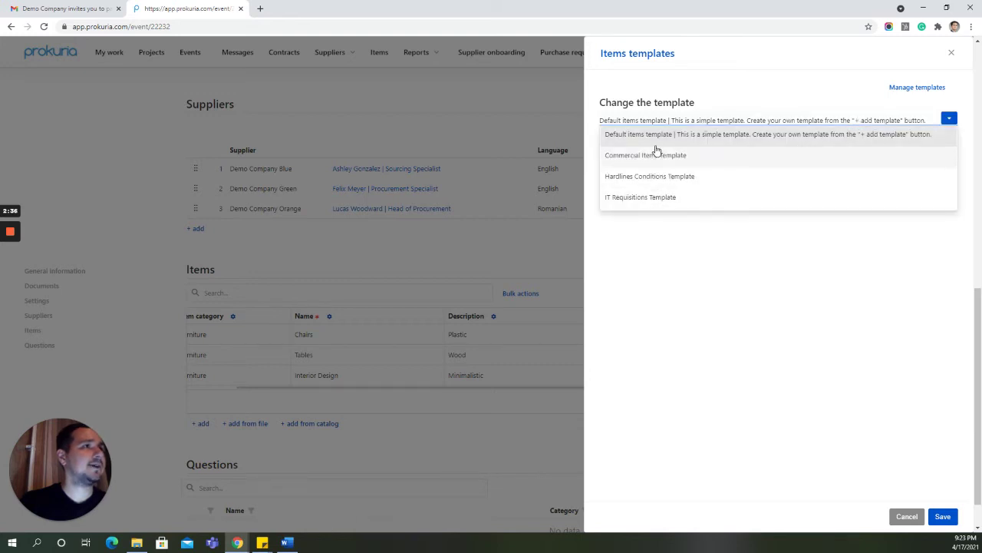
left_click(701, 123)
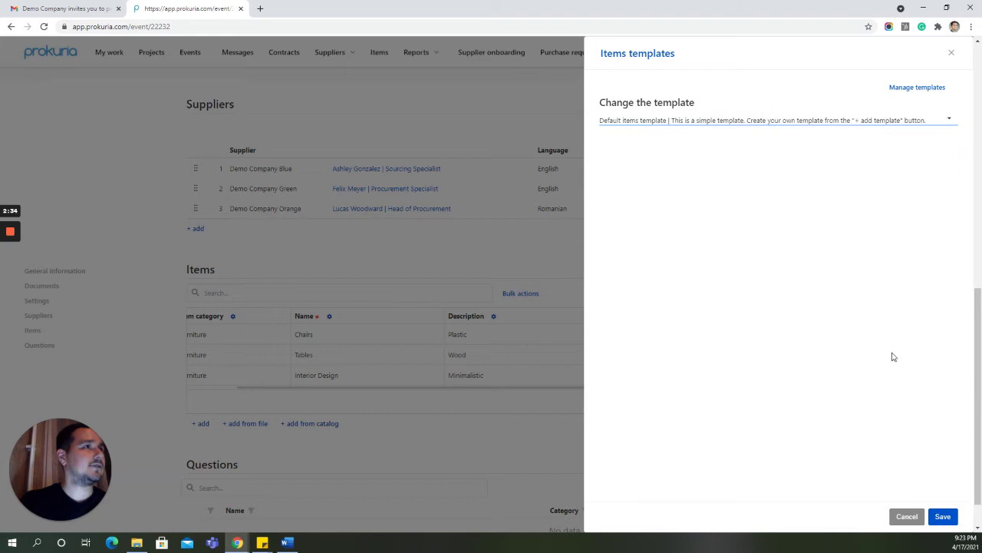
left_click(943, 516)
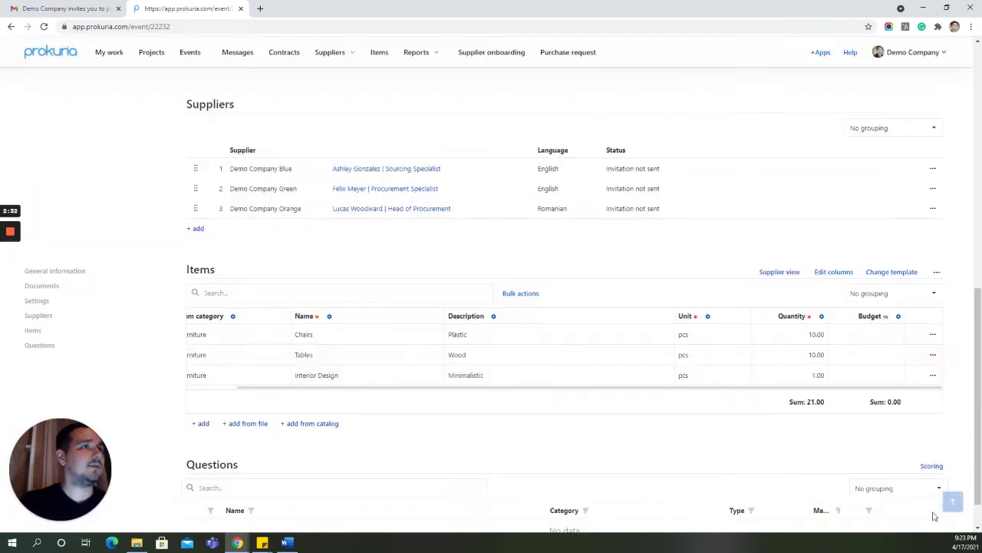
- Download the questions template spreadsheet, then import the event's questions from a prepared .xlsx file
scroll(397, 401, "down", 1)
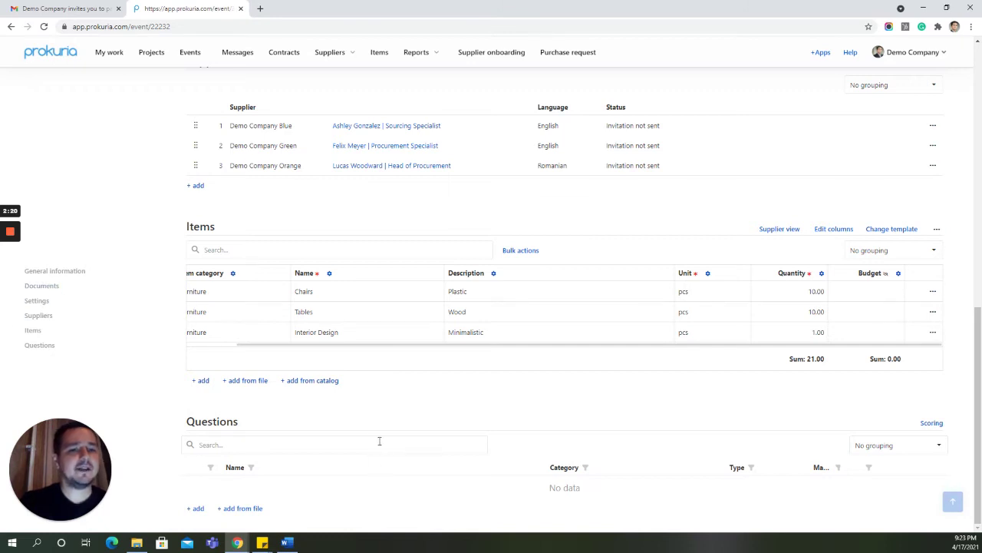
left_click(242, 509)
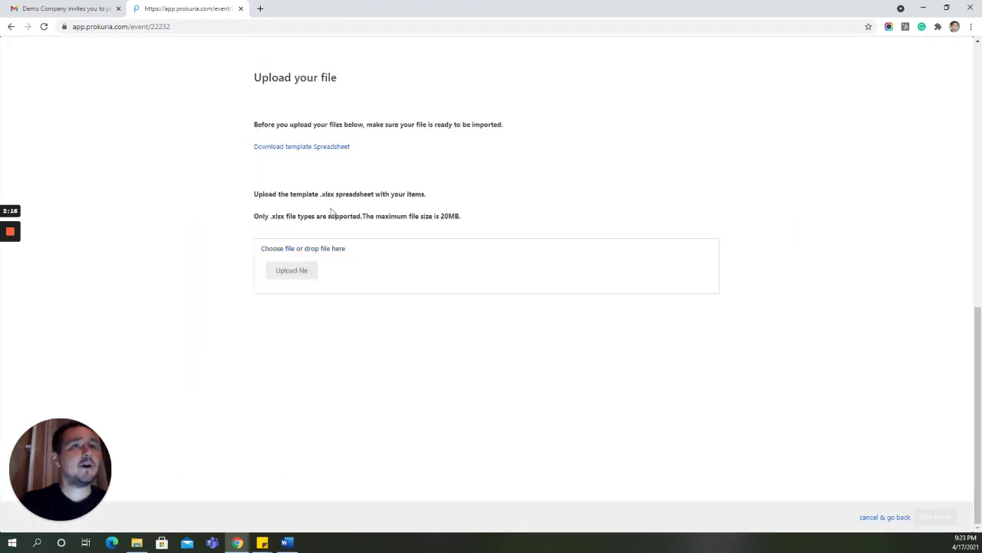
left_click(344, 147)
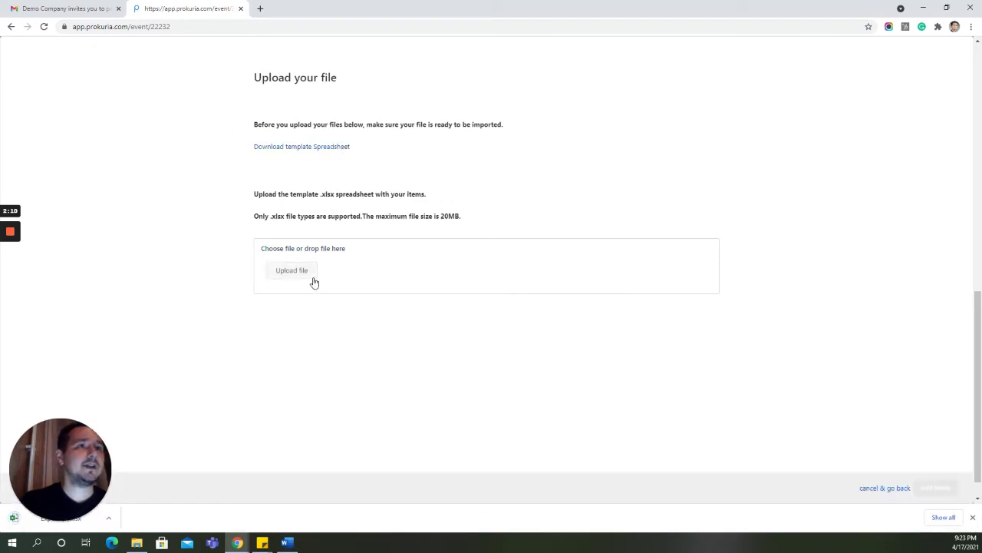
left_click(288, 270)
double_click(172, 86)
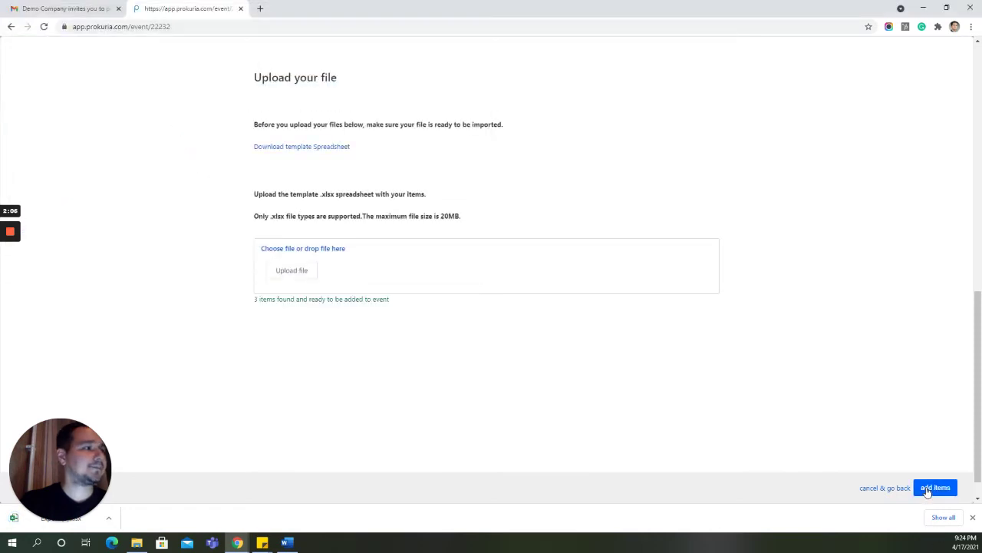
left_click(927, 491)
scroll(362, 427, "down", 1)
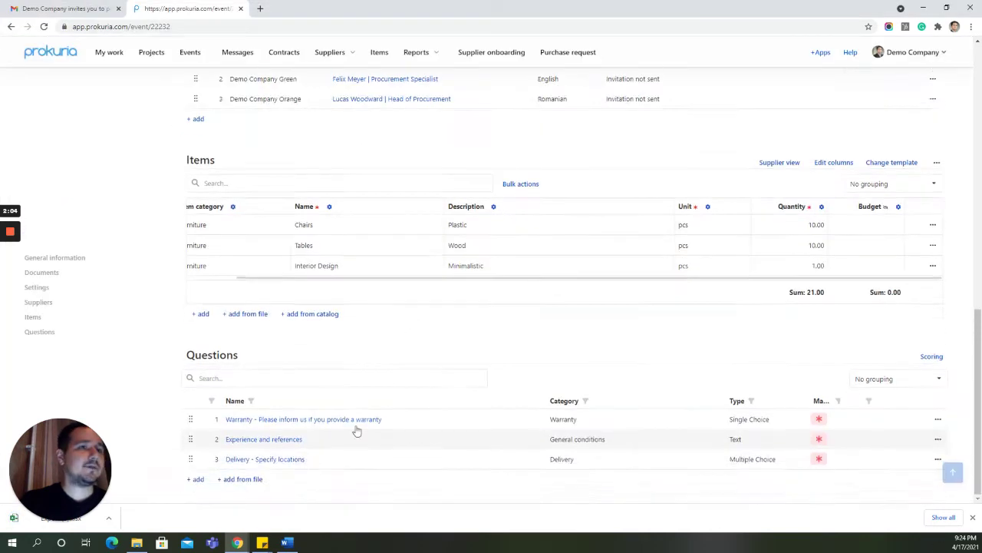
- Publish the Demo Furniture Request event and view the sample supplier invitation email in Gmail
scroll(883, 384, "up", 15)
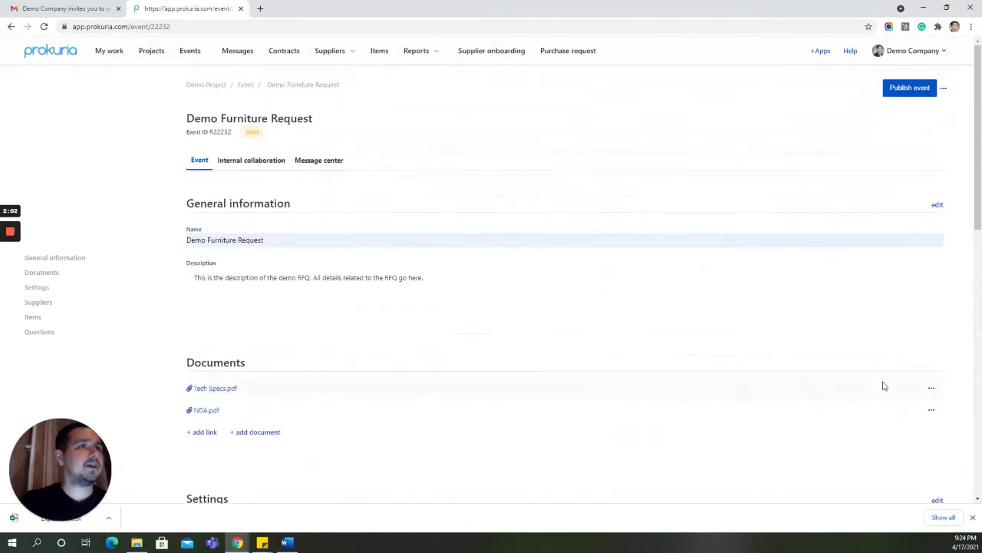
left_click(909, 88)
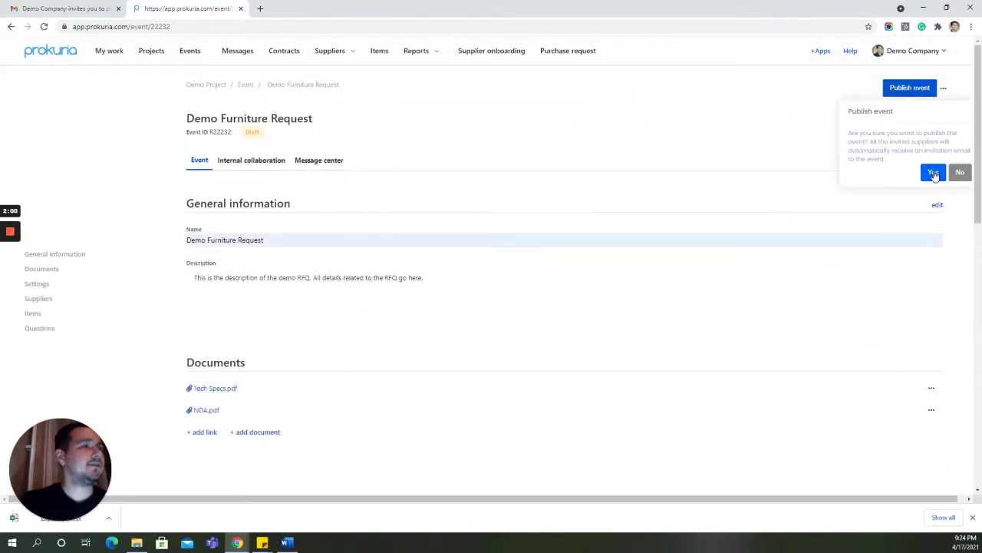
left_click(932, 171)
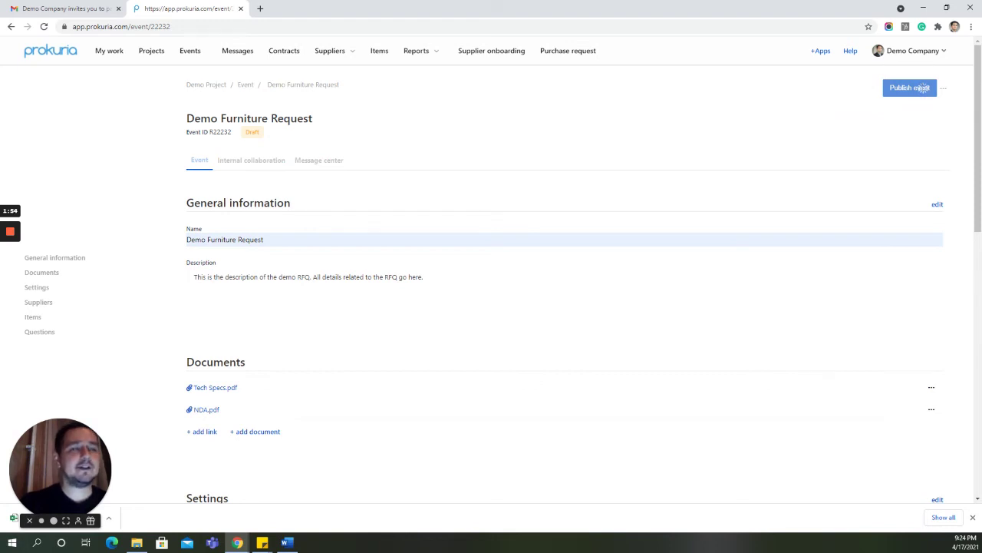
left_click(46, 8)
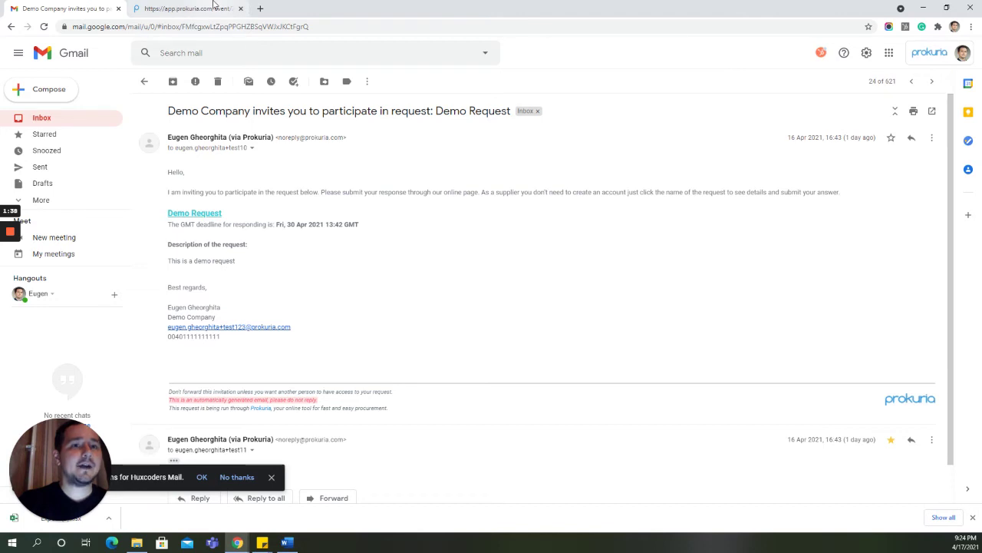
- Switch back to Prokuria, open the Demo RFQ Office furniture_Active event and review its suppliers' statuses and offers
left_click(214, 5)
left_click(191, 52)
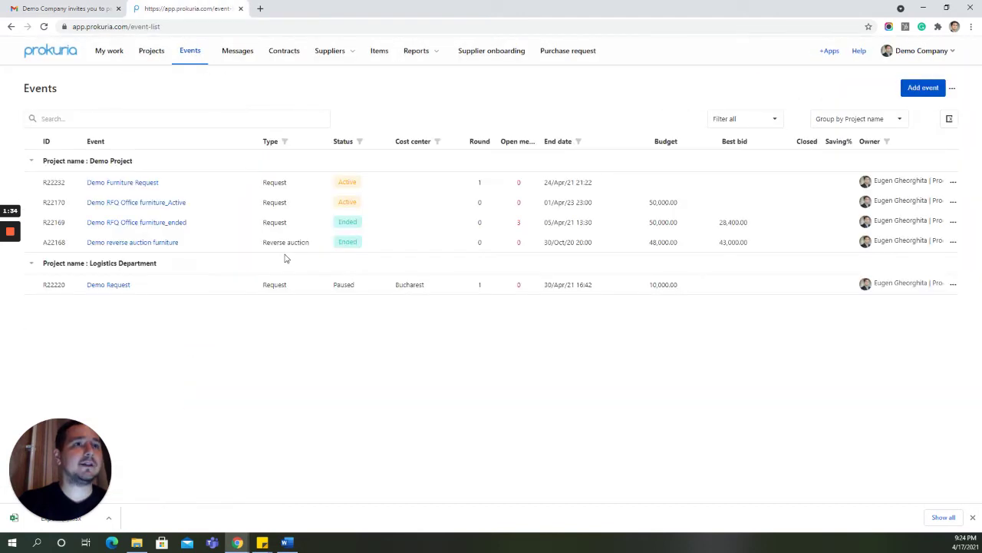
left_click(155, 202)
scroll(488, 343, "down", 1)
scroll(488, 343, "down", 5)
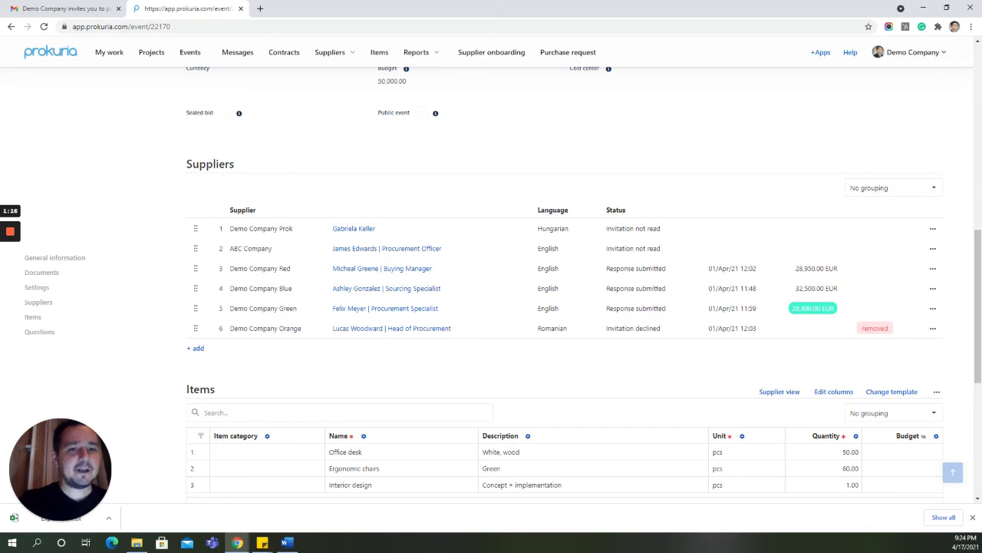
- Compare the suppliers' bids and their question responses for the Demo RFQ Office furniture_Active event
scroll(918, 264, "up", 5)
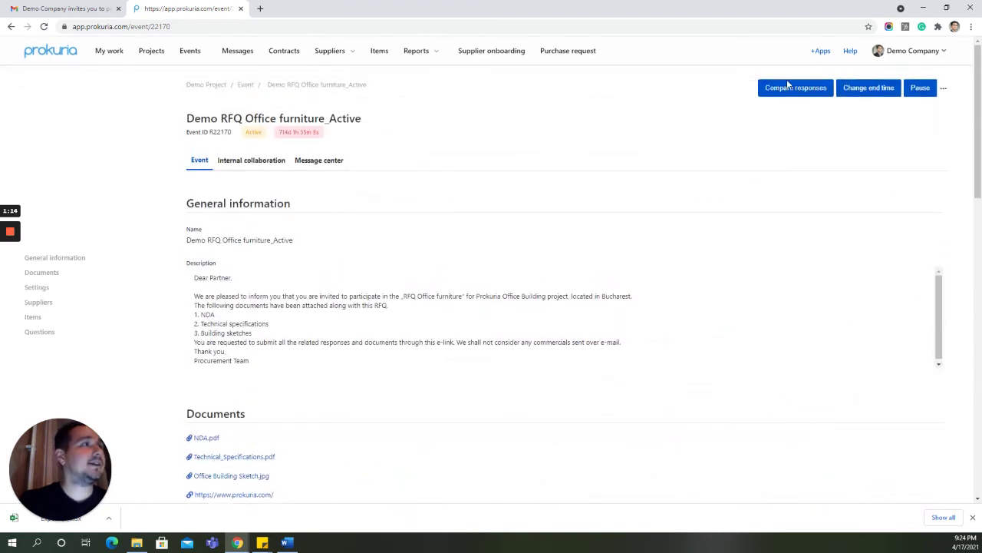
left_click(790, 89)
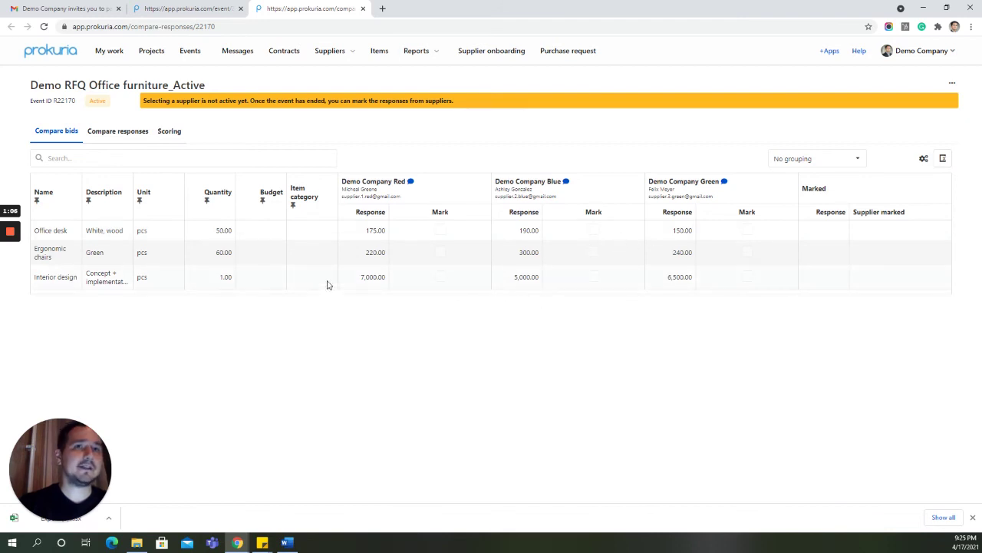
left_click(129, 135)
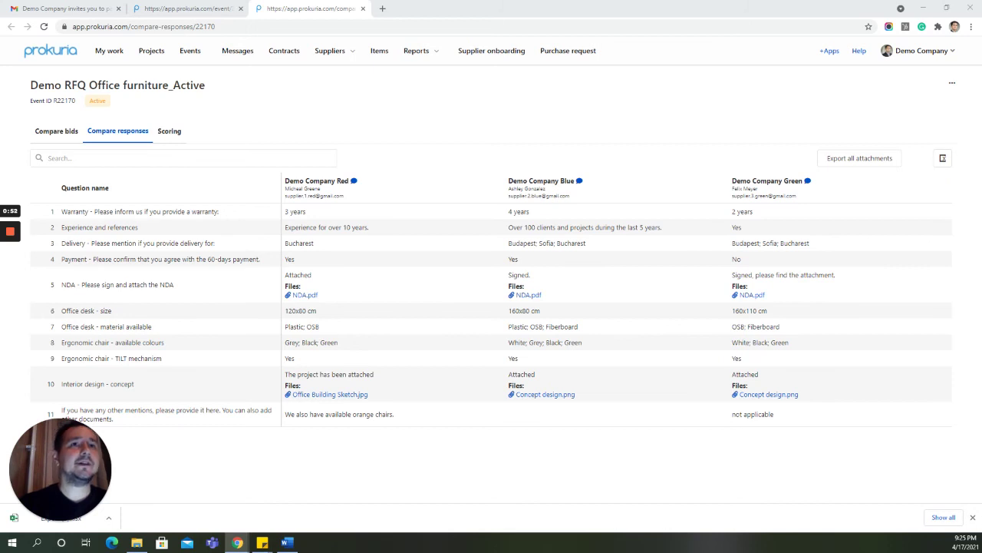
- Reopen the Demo RFQ Office furniture_Active event from the events list and look over its suppliers section
left_click(190, 51)
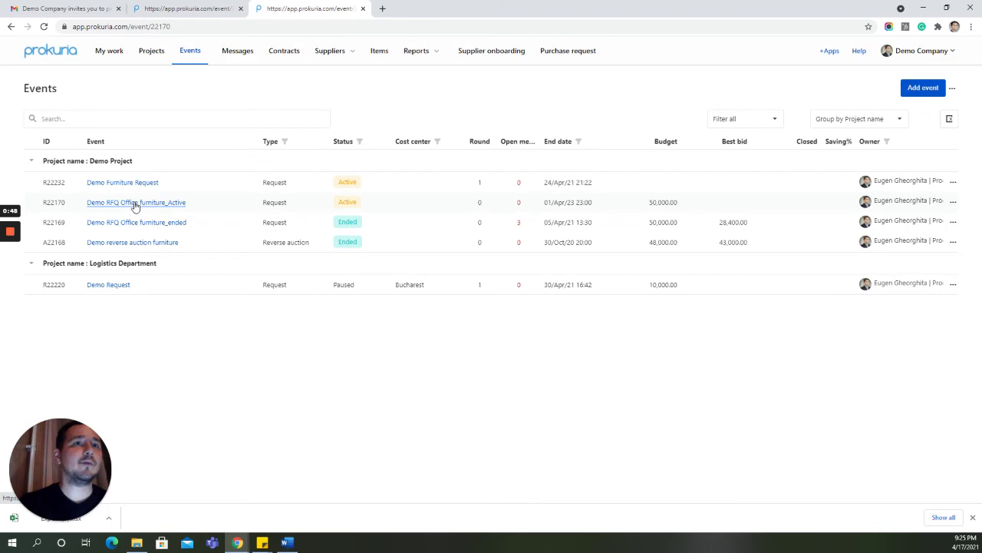
left_click(135, 203)
scroll(546, 364, "down", 10)
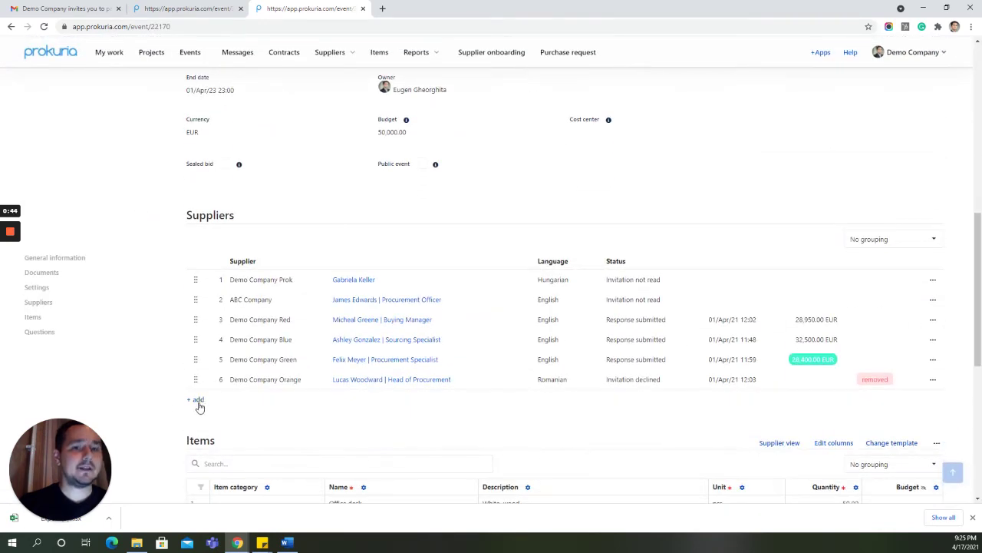
scroll(846, 276, "up", 10)
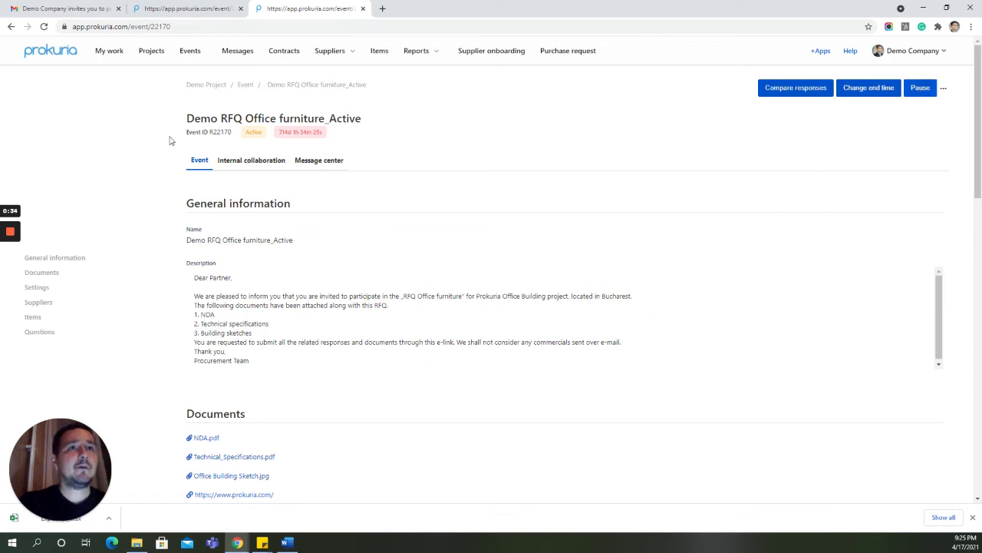
- In the Demo RFQ Office furniture_ended bid comparison, mark Demo Company Red for office desk, Demo Company Blue for ergonomic chairs and Demo Company Green for interior design
left_click(195, 55)
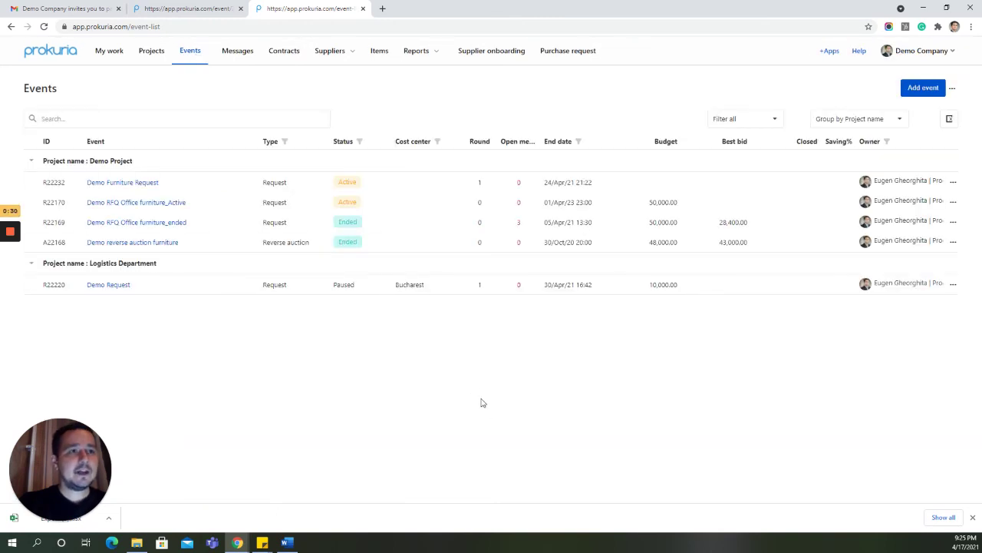
left_click(131, 223)
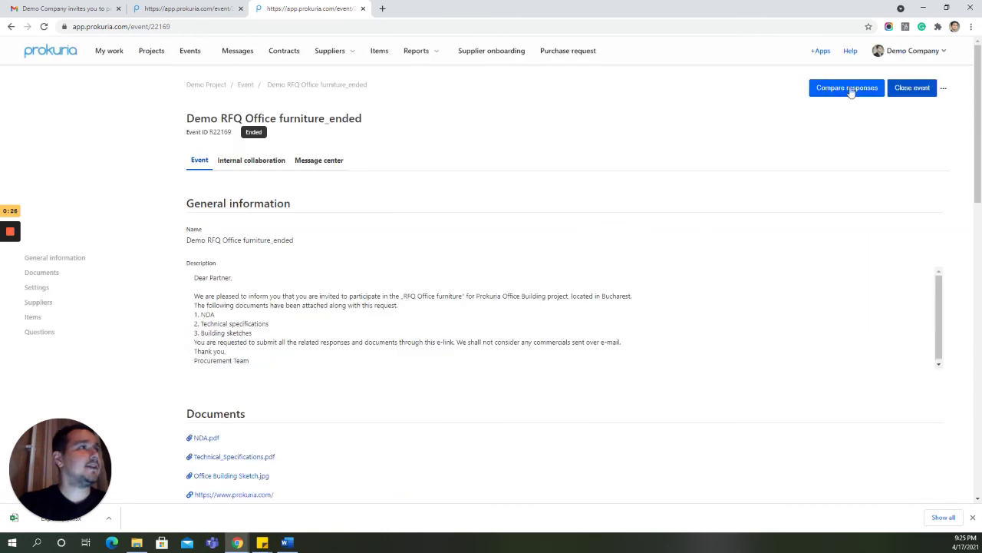
left_click(848, 88)
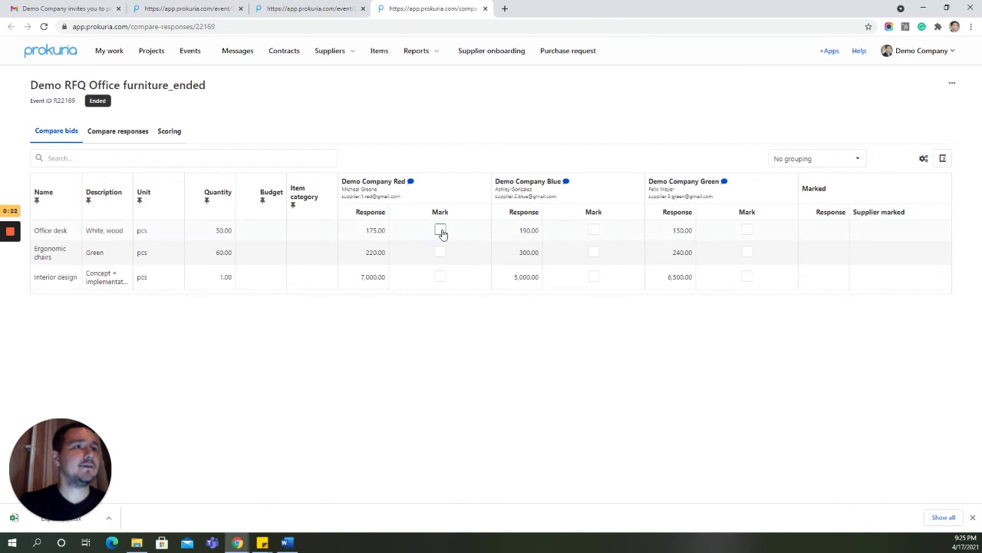
left_click(442, 231)
left_click(593, 252)
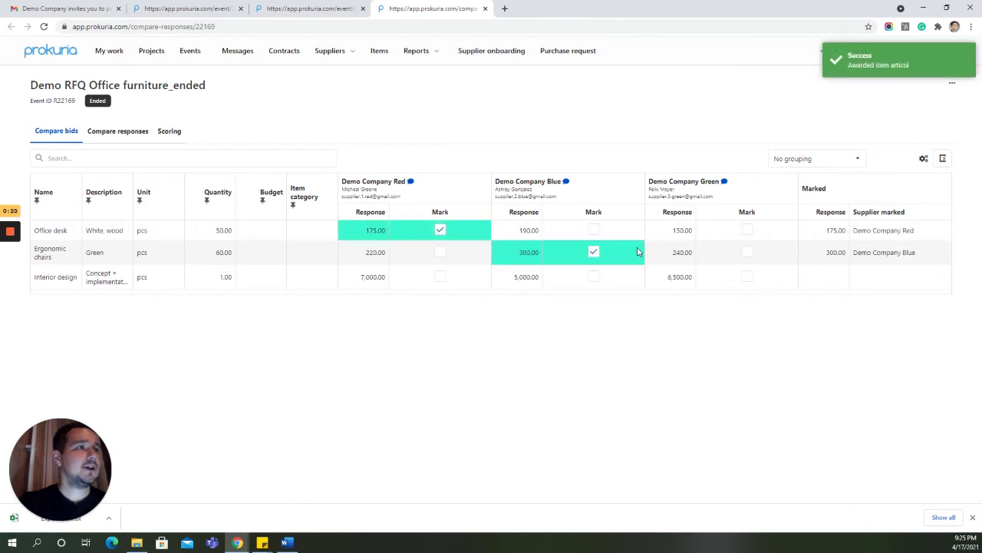
left_click(747, 277)
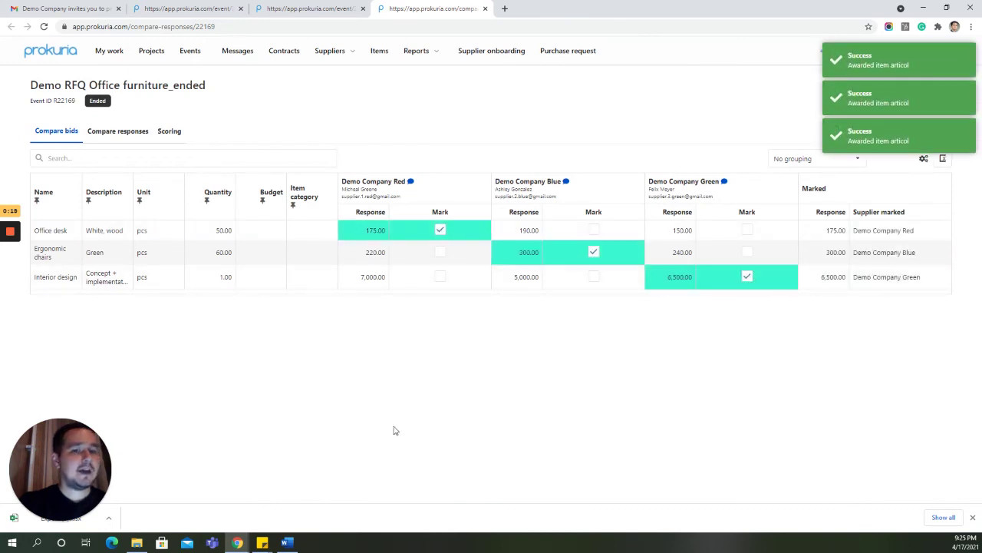